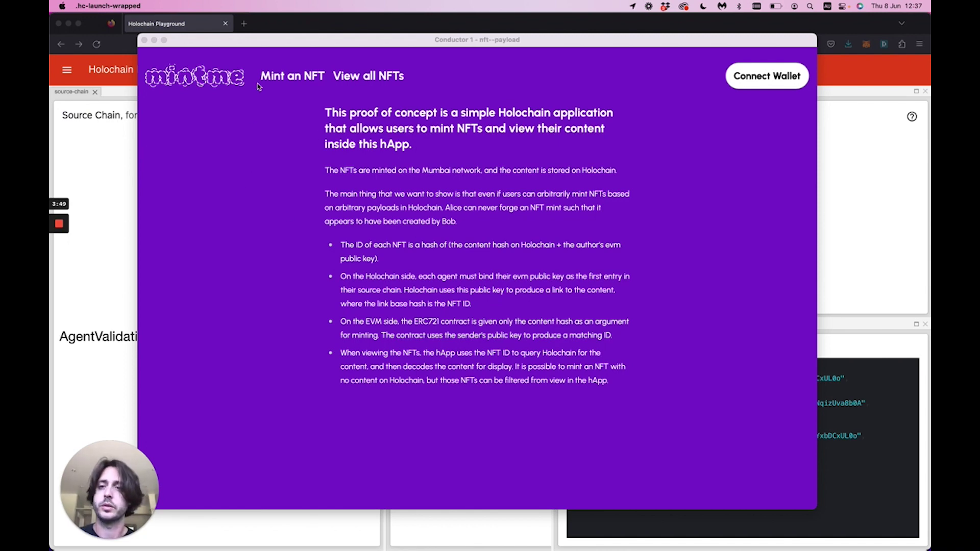
Connect the crypto wallet and bind its EVM account to the Holochain agent key
{"action": "left_click", "coordinate": [740, 85]}
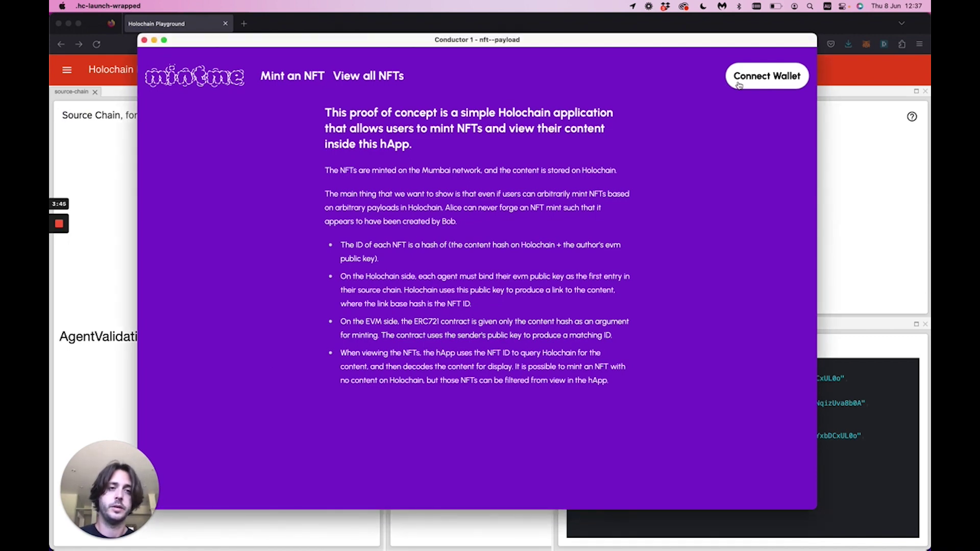
{"action": "left_click", "coordinate": [766, 86]}
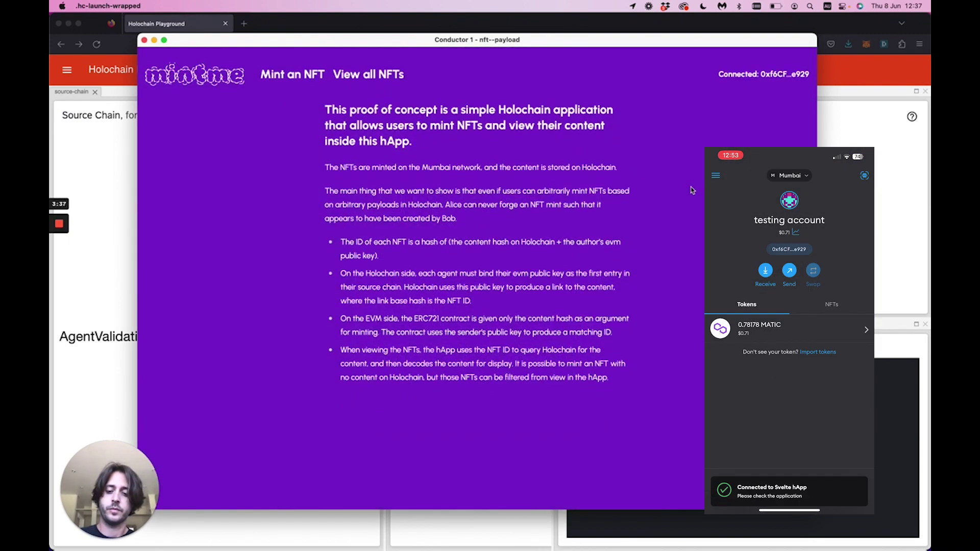
{"action": "left_click", "coordinate": [292, 77]}
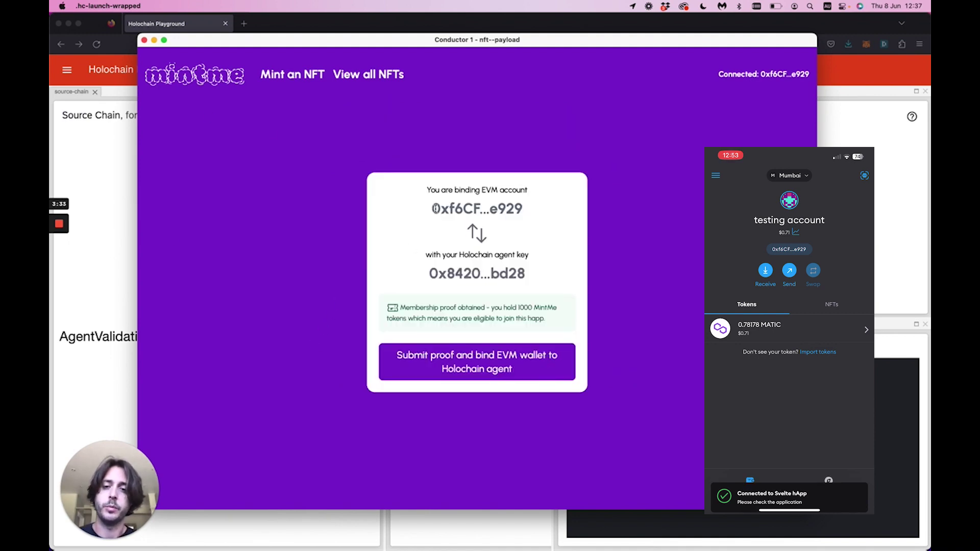
{"action": "left_click_drag", "start_coordinate": [431, 208], "coordinate": [524, 216]}
{"action": "left_click_drag", "start_coordinate": [430, 273], "coordinate": [527, 278]}
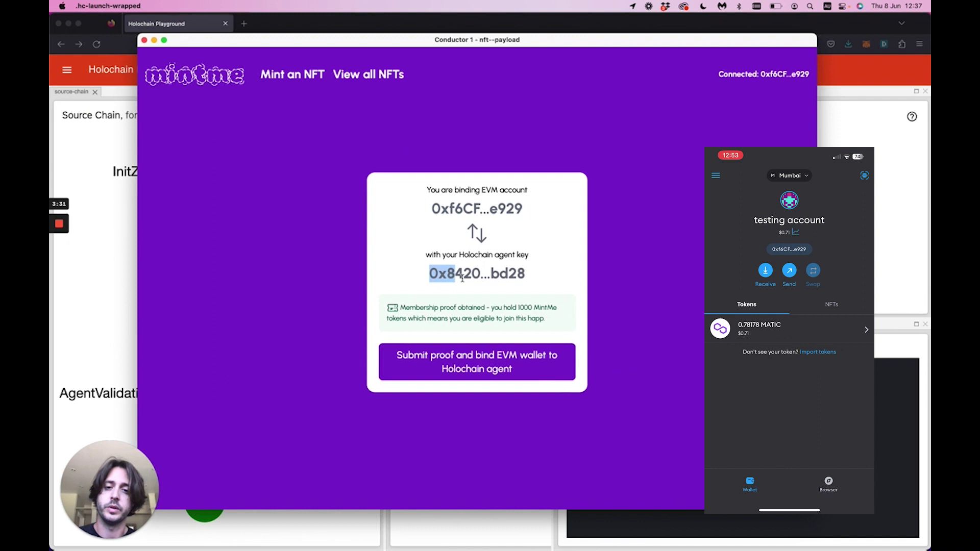
{"action": "left_click", "coordinate": [433, 360]}
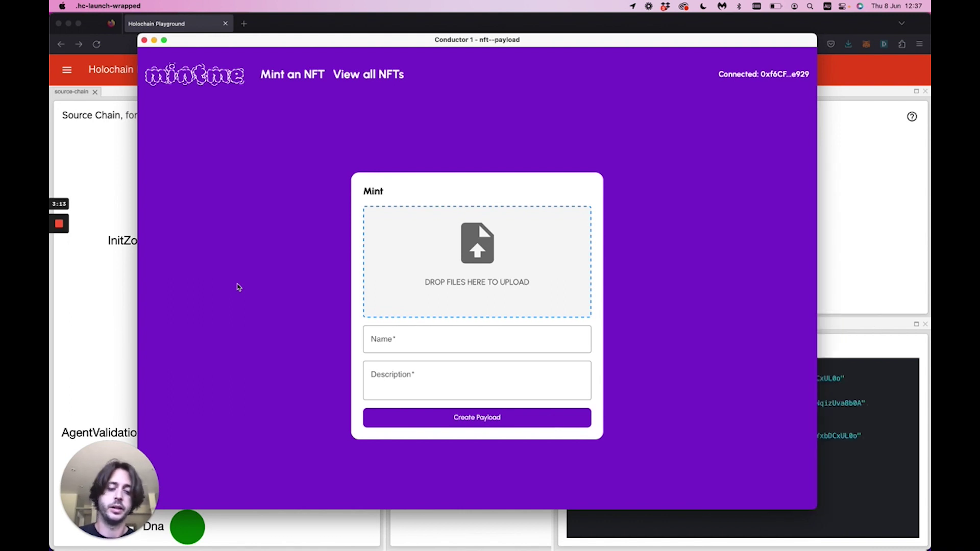
Drop the lakeside trees image into the Mint upload area and enter the name 'Tree'
{"action": "key", "text": "super+Tab"}
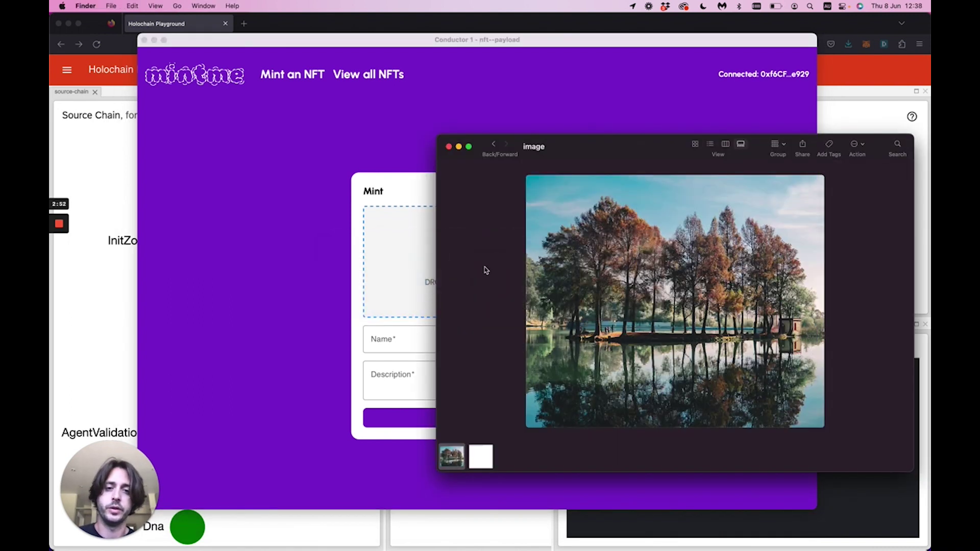
{"action": "left_click", "coordinate": [695, 144]}
{"action": "left_click_drag", "start_coordinate": [476, 190], "coordinate": [409, 262]}
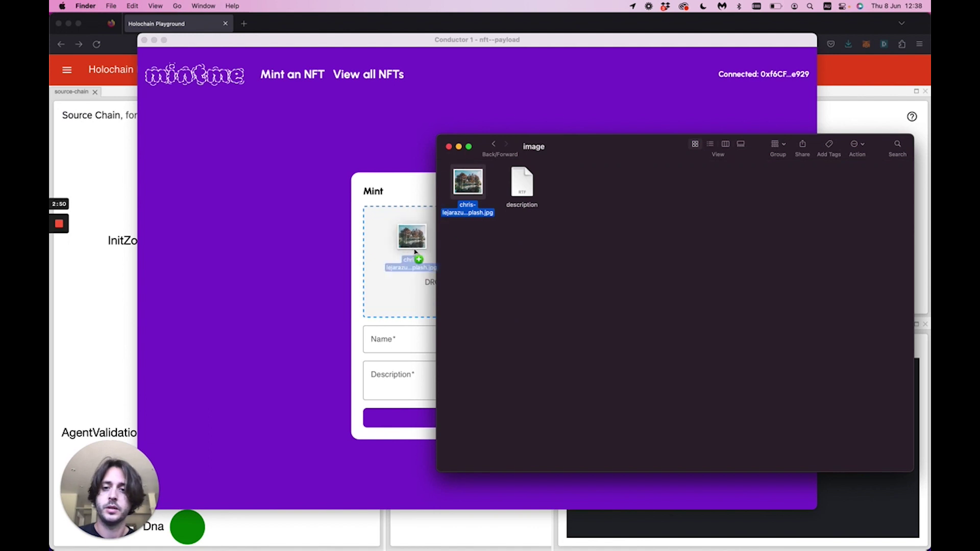
{"action": "left_click", "coordinate": [322, 345]}
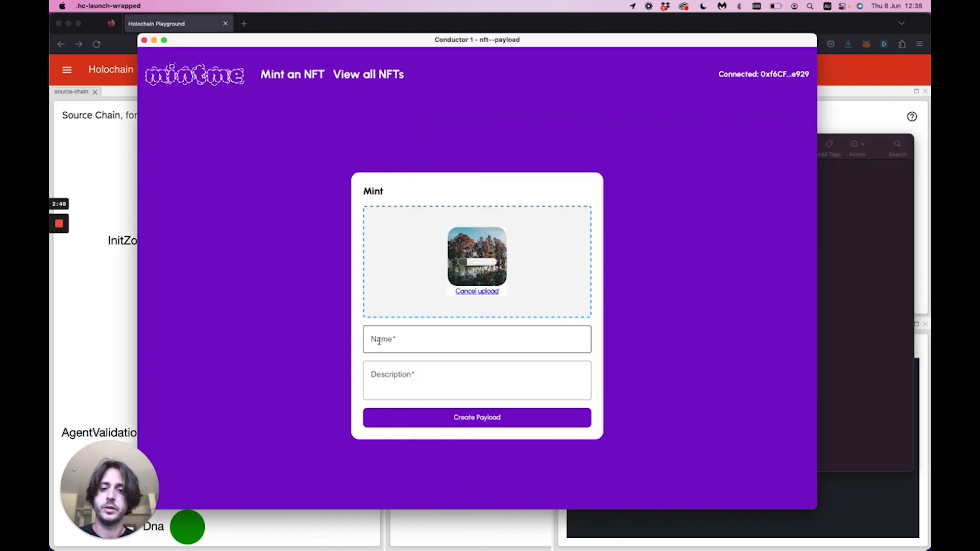
{"action": "type", "text": "Tree"}
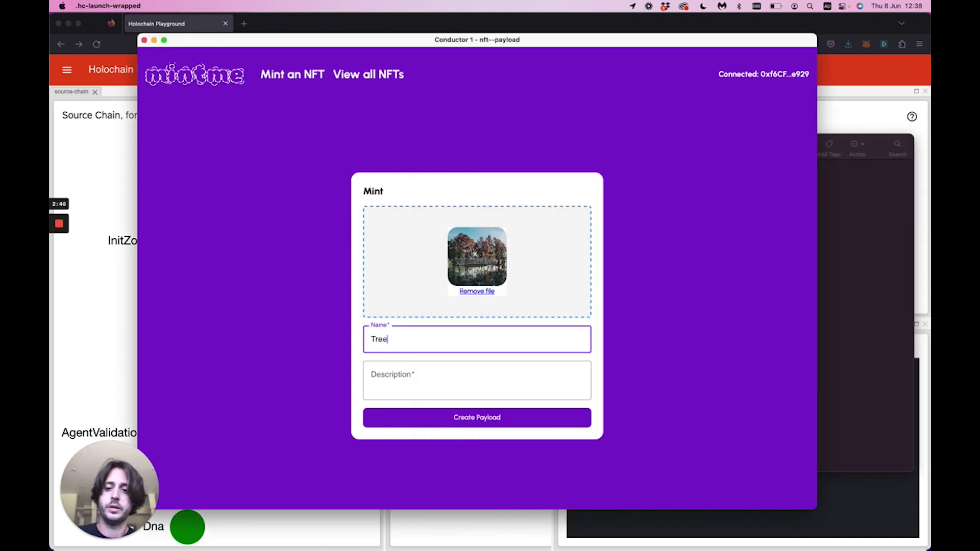
Paste the description copied from TextEdit into the form and create the payload to mint
{"action": "key", "text": "super+Tab"}
{"action": "left_click", "coordinate": [521, 190]}
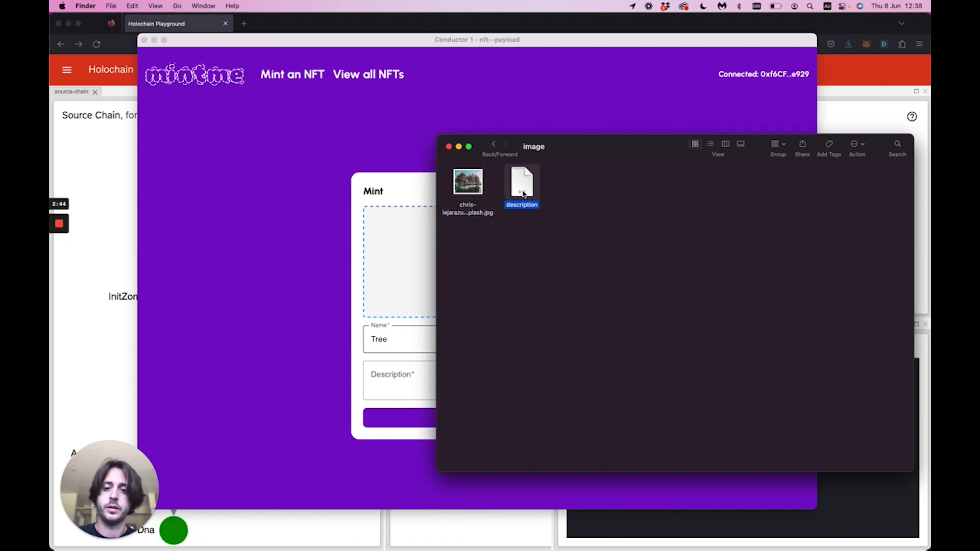
{"action": "key", "text": "super+Tab"}
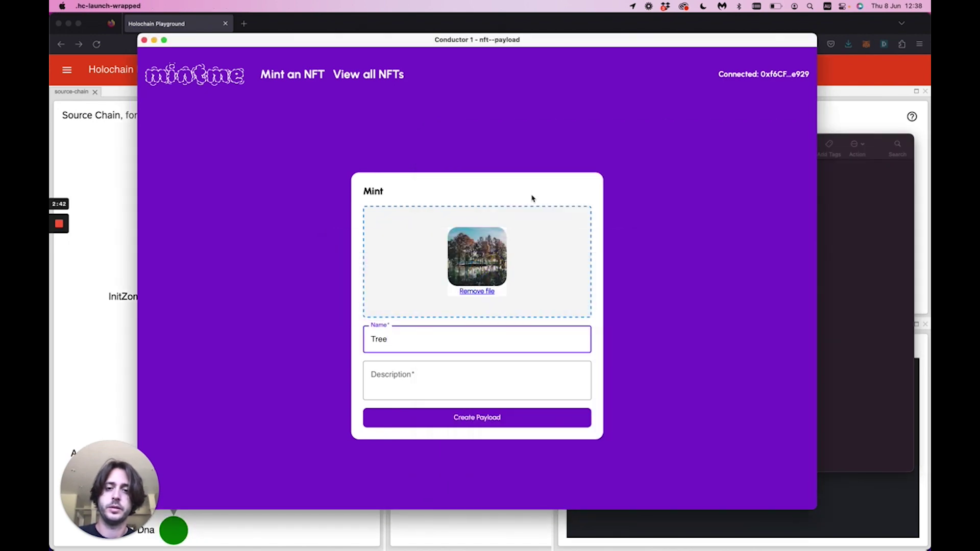
{"action": "key", "text": "super+Tab"}
{"action": "key", "text": "super+a"}
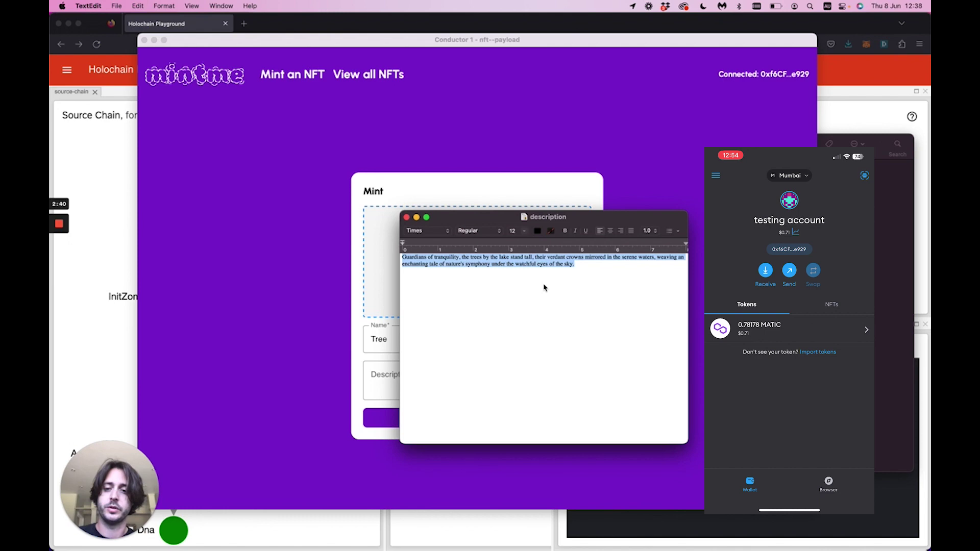
{"action": "key", "text": "super+Tab"}
{"action": "left_click", "coordinate": [383, 376]}
{"action": "right_click", "coordinate": [383, 377]}
{"action": "left_click", "coordinate": [398, 409]}
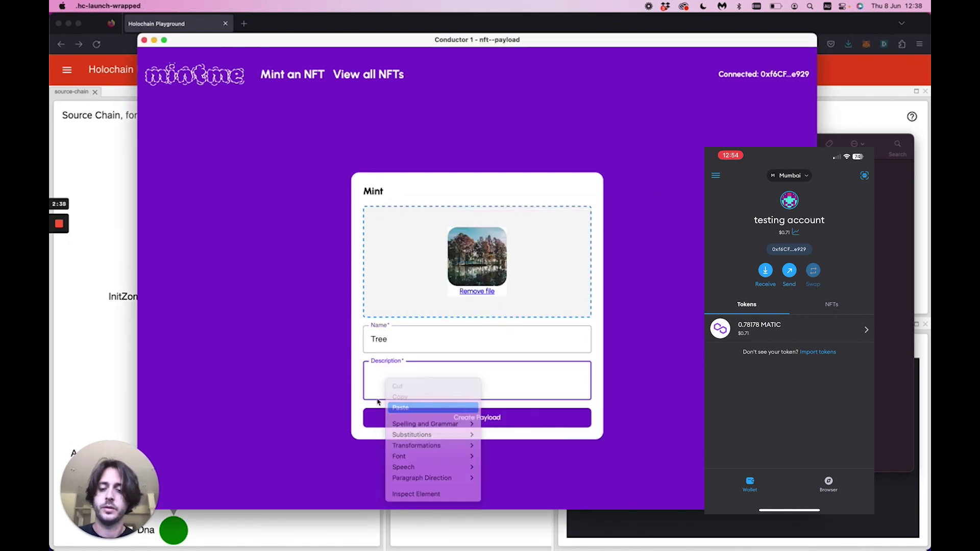
{"action": "scroll", "coordinate": [461, 380], "scroll_direction": "up", "scroll_amount": 5}
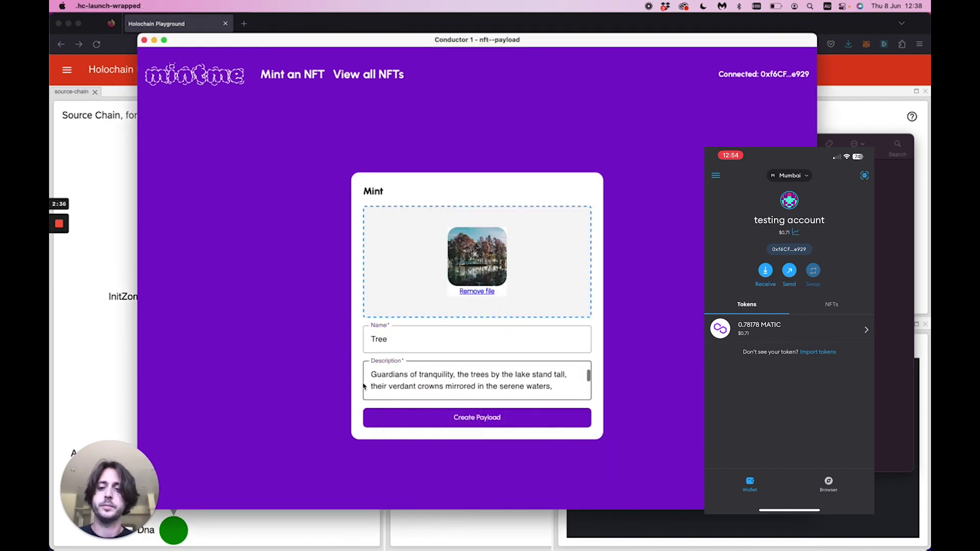
{"action": "left_click", "coordinate": [435, 417]}
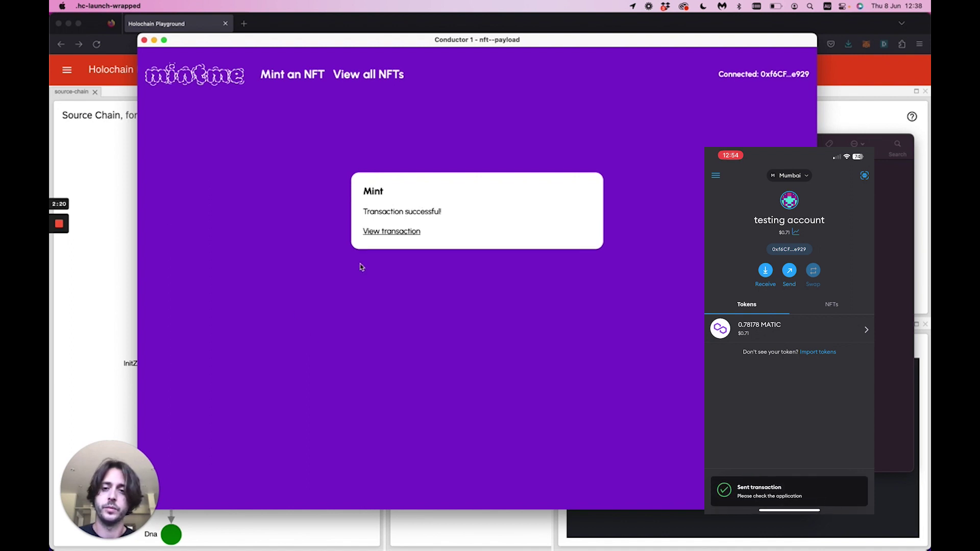
View the mint transaction on Polygonscan, confirming inclusion in block #36593731
{"action": "left_click", "coordinate": [391, 231]}
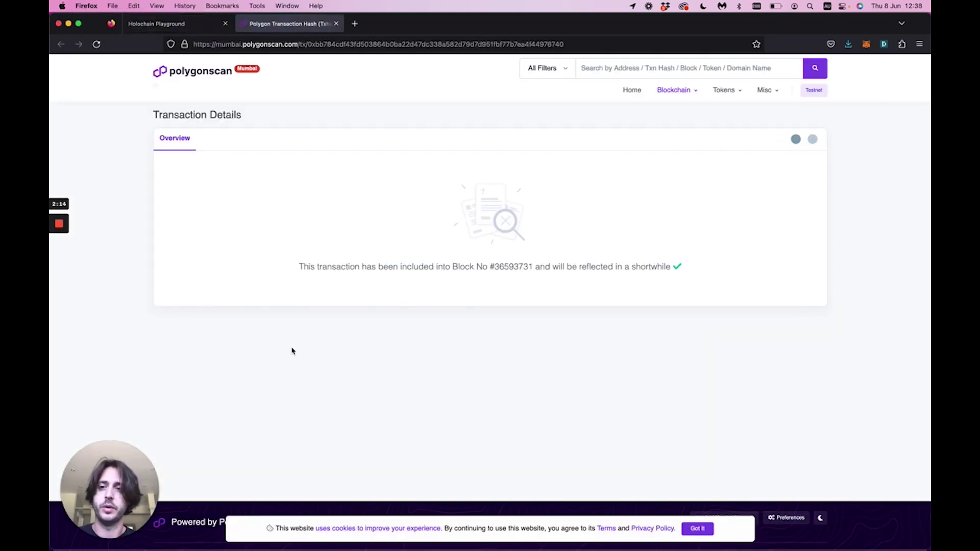
{"action": "key", "text": "super+Tab"}
{"action": "key", "text": "super+Tab"}
{"action": "key", "text": "super+Tab"}
{"action": "key", "text": "super+Tab"}
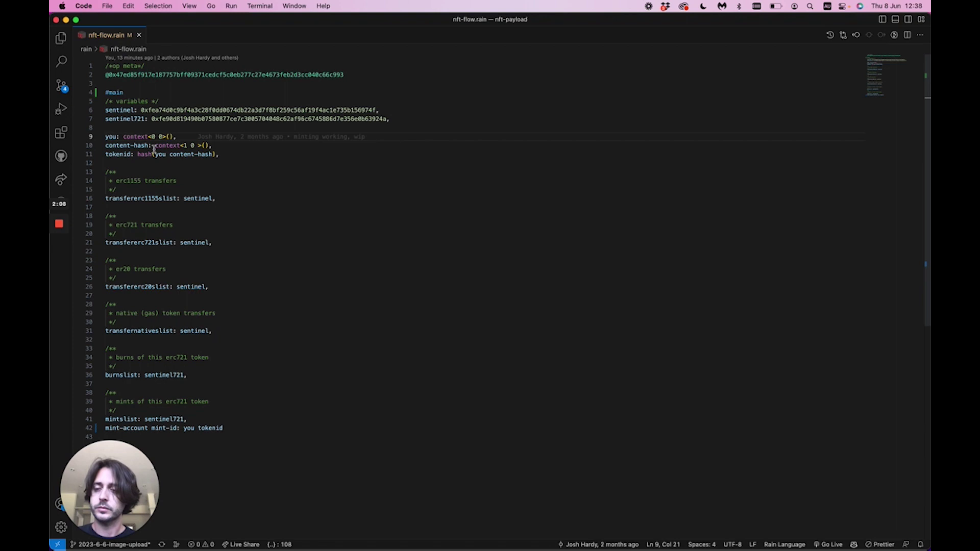
Highlight tokenid, you and content-hash in the nft-flow.rain expression to explain them
{"action": "double_click", "coordinate": [116, 155]}
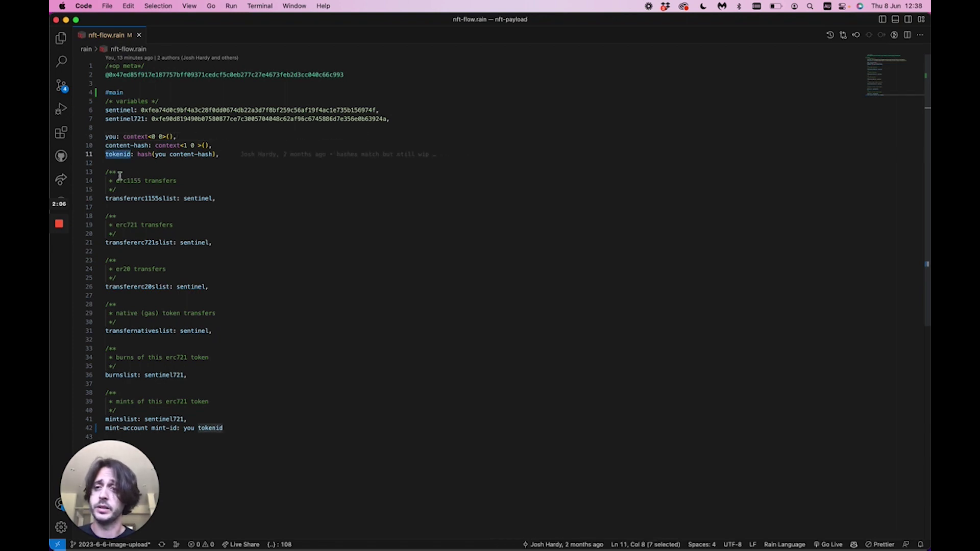
{"action": "double_click", "coordinate": [160, 154]}
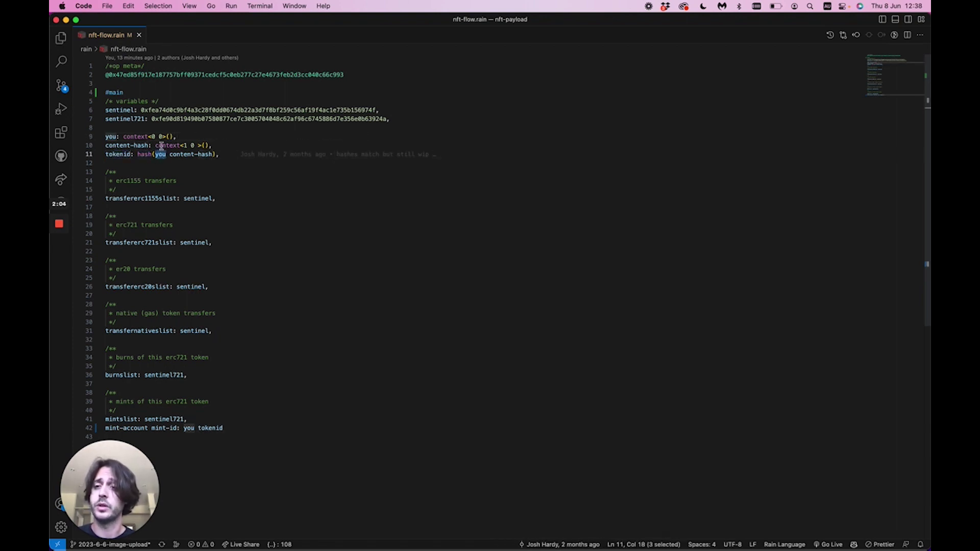
{"action": "left_click_drag", "start_coordinate": [177, 137], "coordinate": [105, 137]}
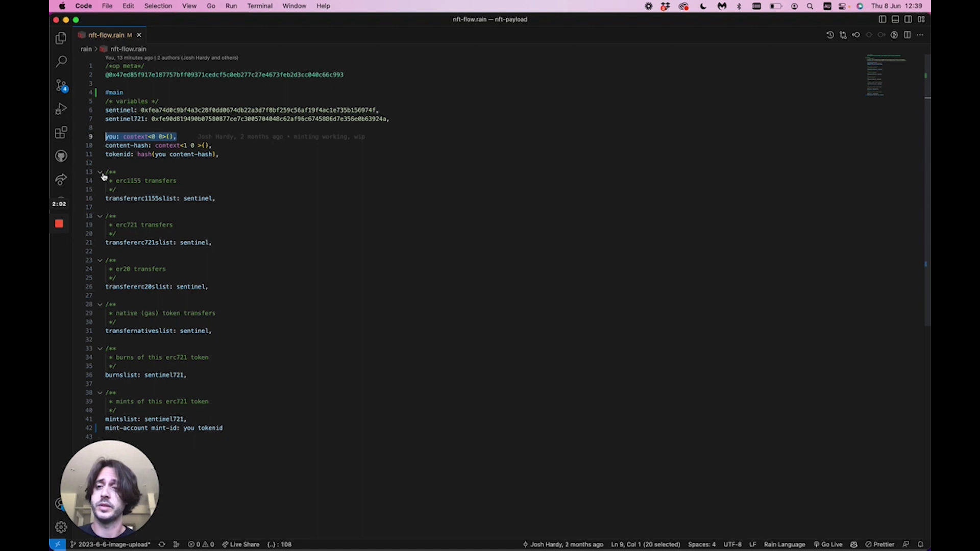
{"action": "left_click_drag", "start_coordinate": [171, 154], "coordinate": [211, 154]}
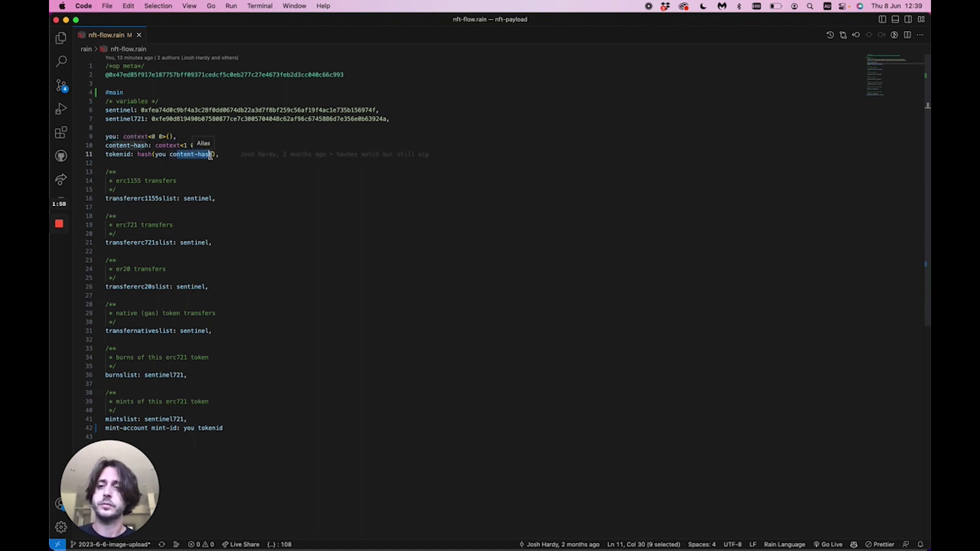
Open the Flow ERC721 page for the minted token ID, which lists one transfer
{"action": "key", "text": "super+Tab"}
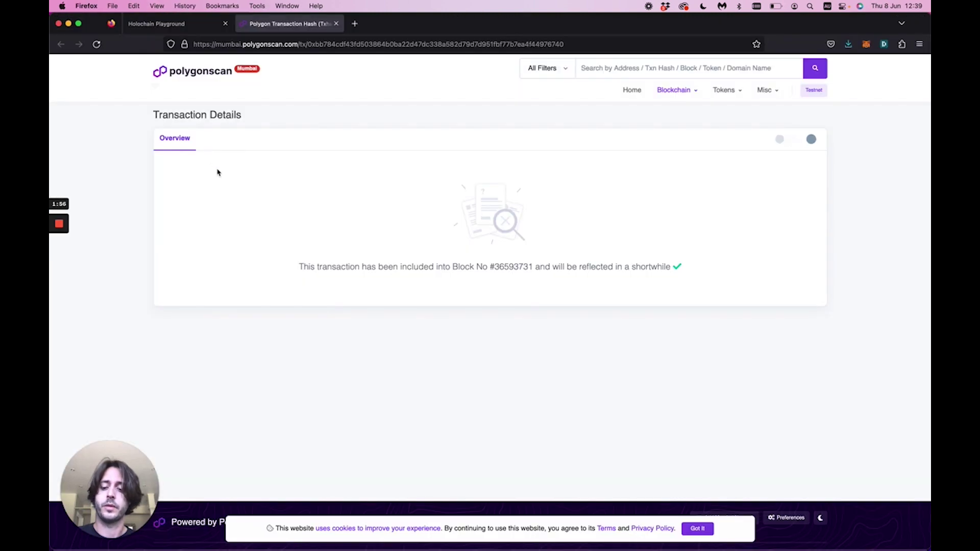
{"action": "scroll", "coordinate": [274, 307], "scroll_direction": "down", "scroll_amount": 1}
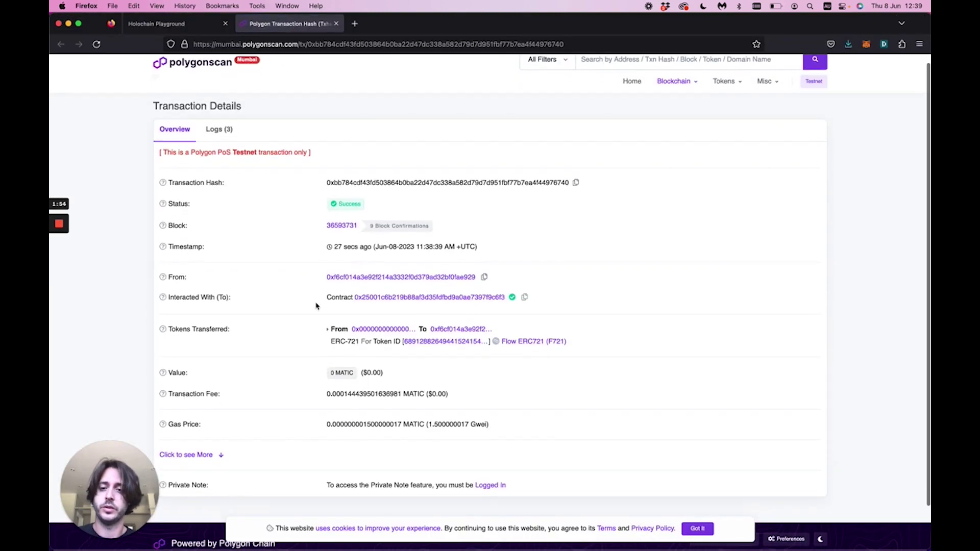
{"action": "left_click", "coordinate": [424, 345]}
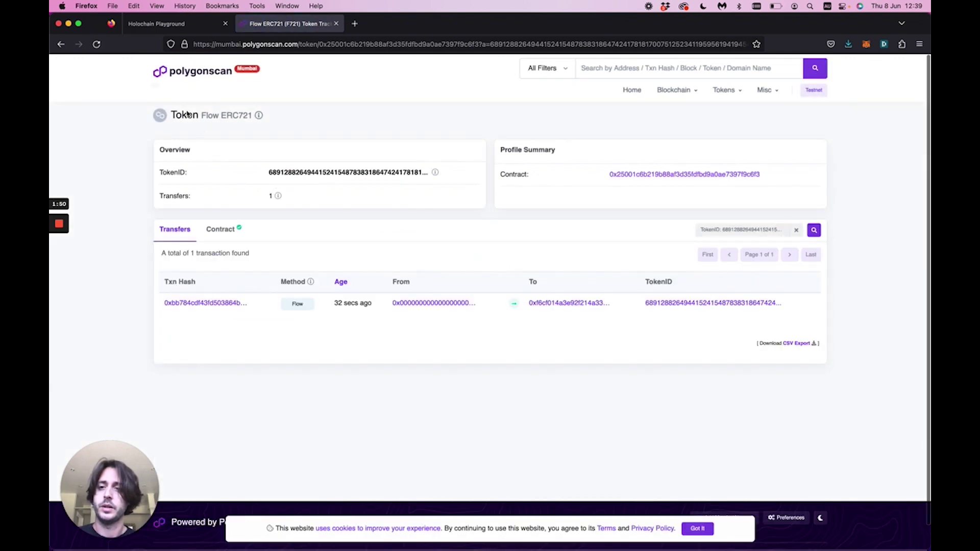
{"action": "key", "text": "super+Tab"}
{"action": "key", "text": "super+Tab"}
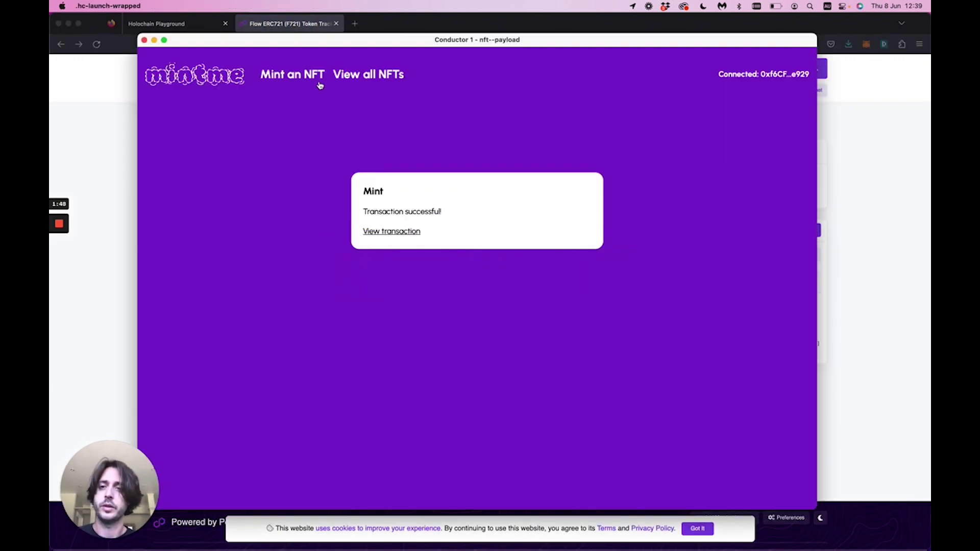
Show the gallery of all minted NFTs and select the Tree NFT's token ID
{"action": "left_click", "coordinate": [354, 73]}
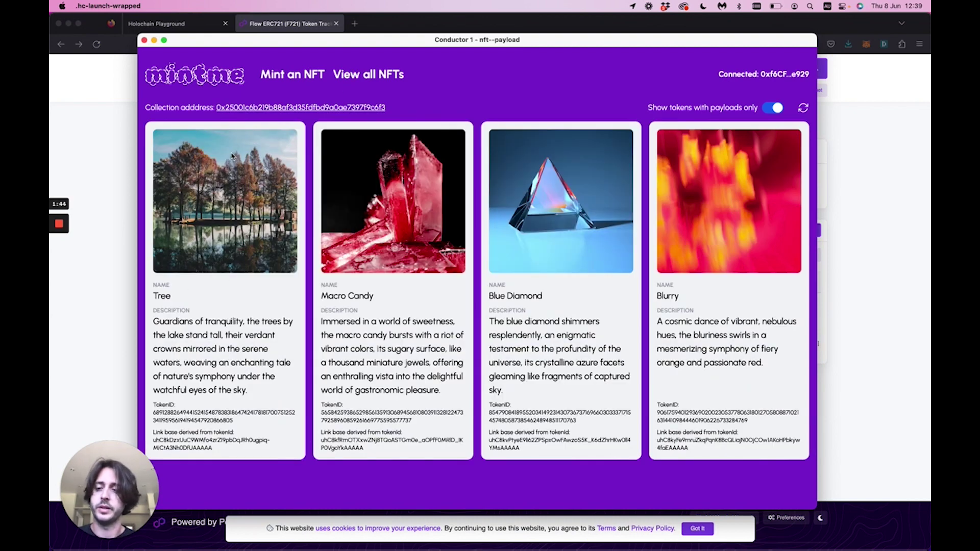
{"action": "mouse_move", "coordinate": [235, 422]}
{"action": "left_mouse_down"}
{"action": "mouse_move", "coordinate": [156, 412]}
{"action": "mouse_move", "coordinate": [213, 451]}
{"action": "left_mouse_up"}
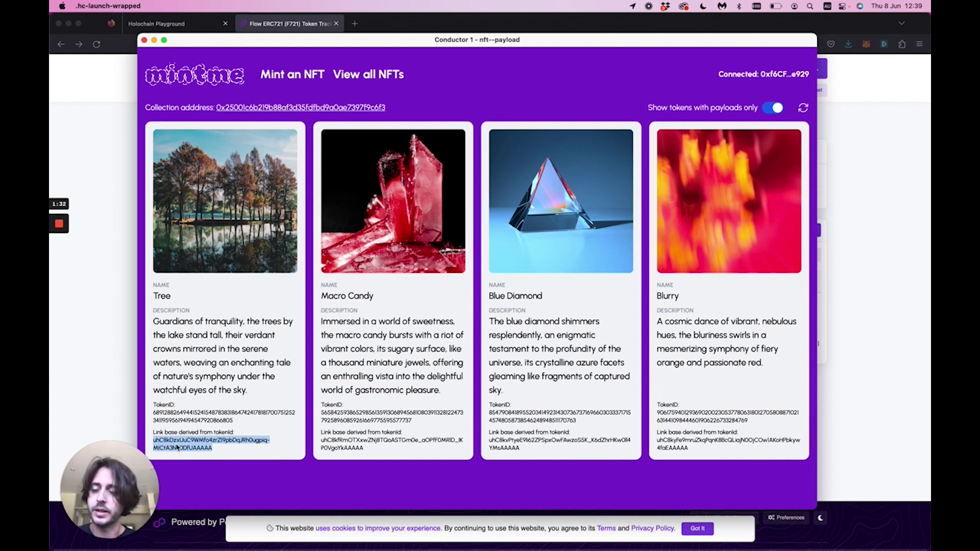
Show the CreateLink action's details in Holochain Playground and select its full base_address hash
{"action": "left_click", "coordinate": [175, 27]}
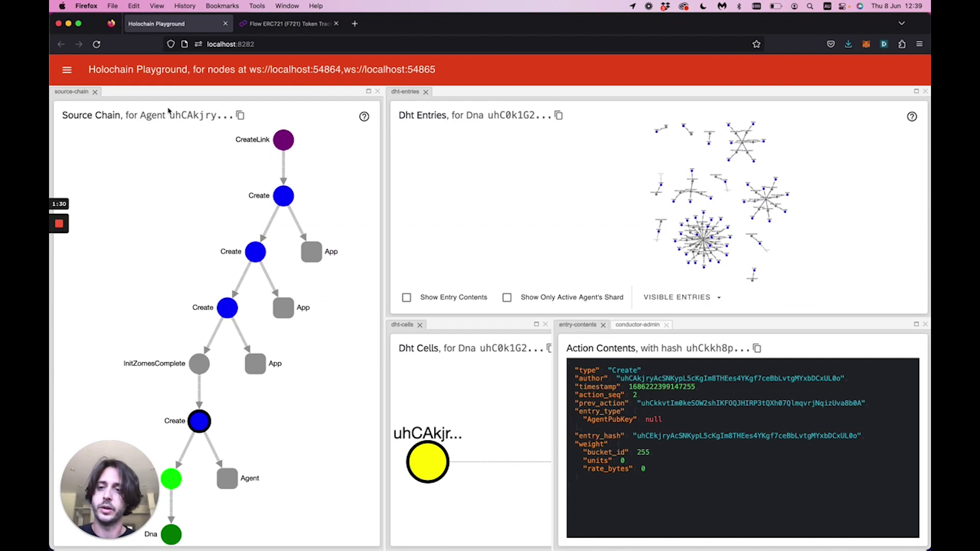
{"action": "left_click", "coordinate": [281, 146]}
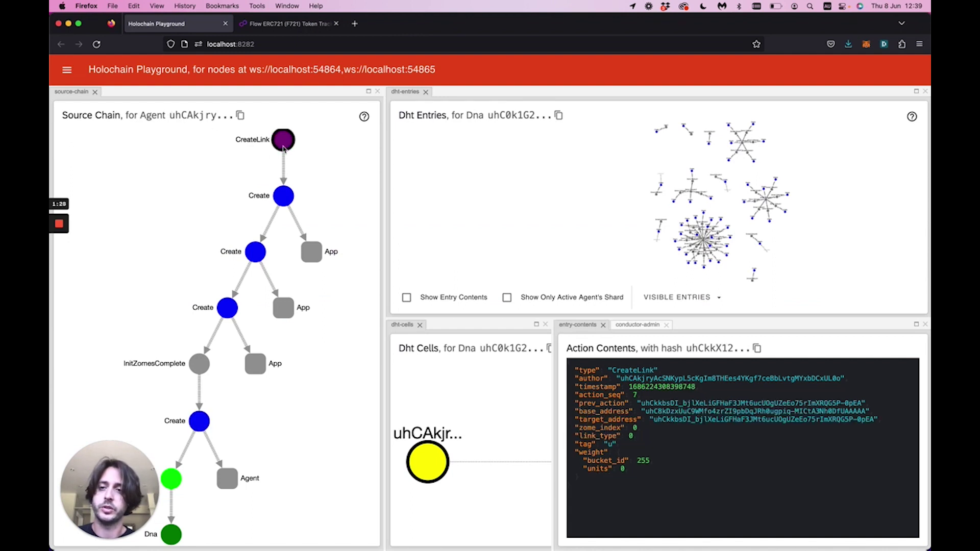
{"action": "double_click", "coordinate": [650, 412]}
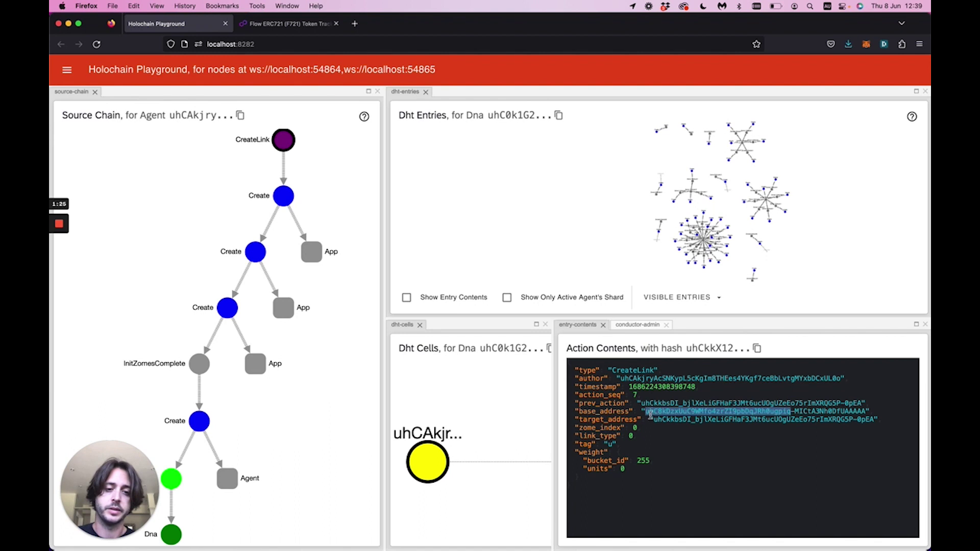
{"action": "left_click", "coordinate": [650, 414]}
{"action": "left_click_drag", "start_coordinate": [648, 409], "coordinate": [866, 413]}
{"action": "left_click", "coordinate": [865, 413]}
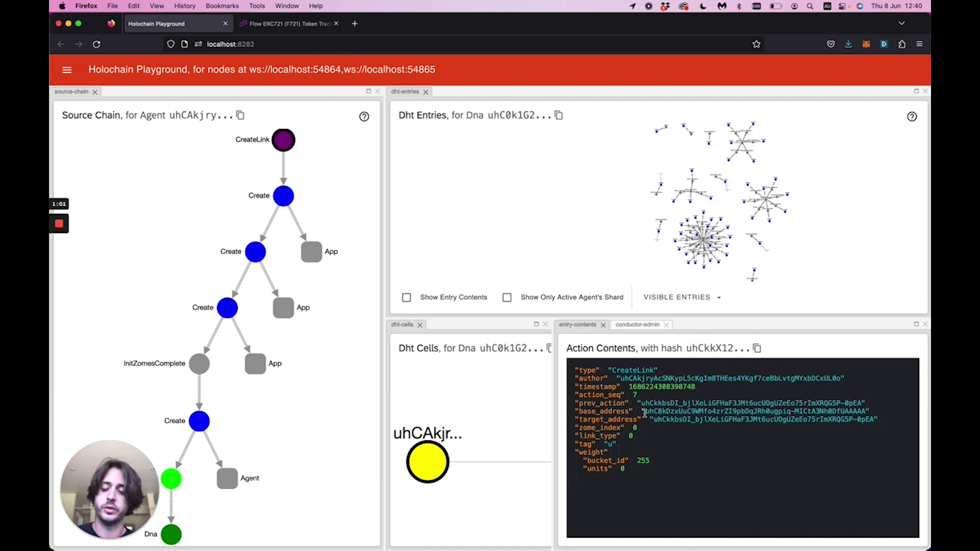
{"action": "key", "text": "super+Tab"}
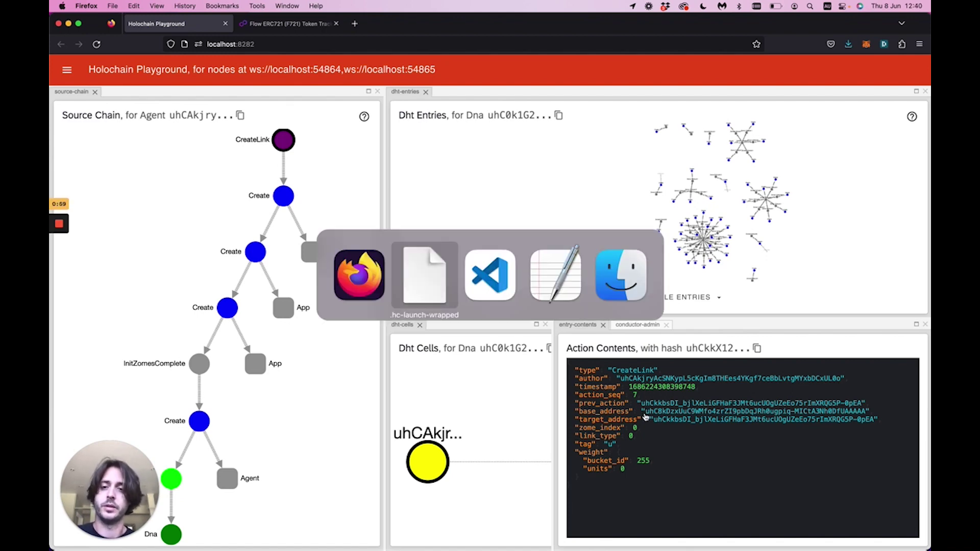